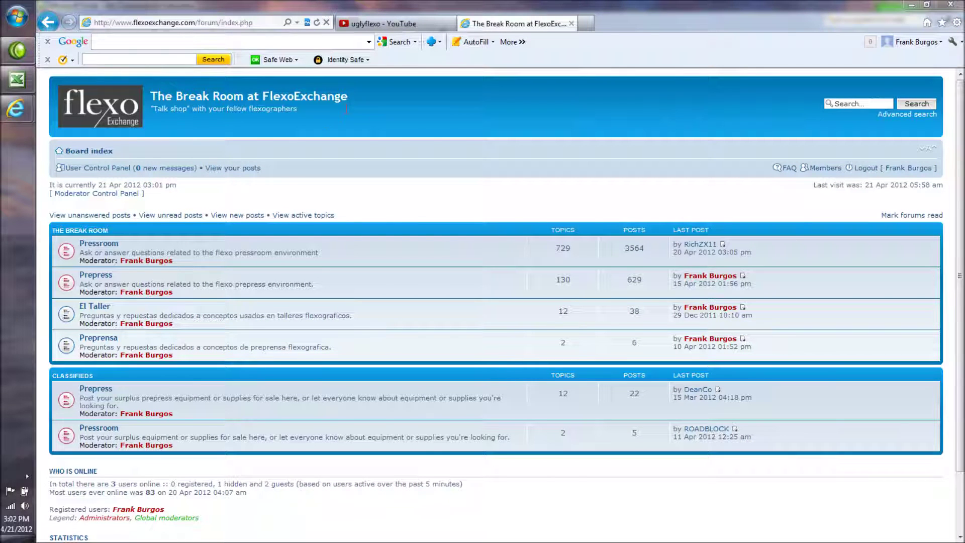
# Open the 'Flexo Ink usage Calculator' thread under Pressroom, then switch to the uglyflexo YouTube tab
pyautogui.click(111, 245)
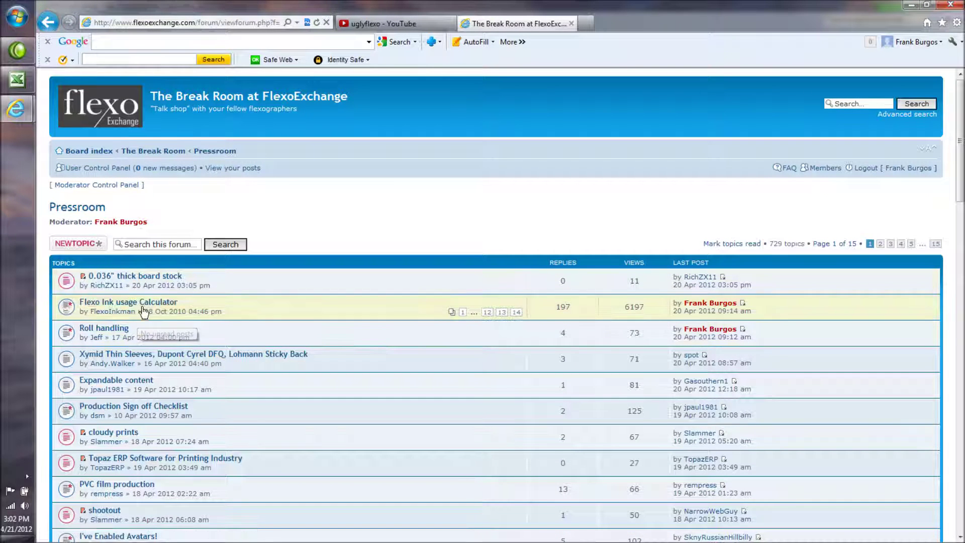
pyautogui.click(149, 303)
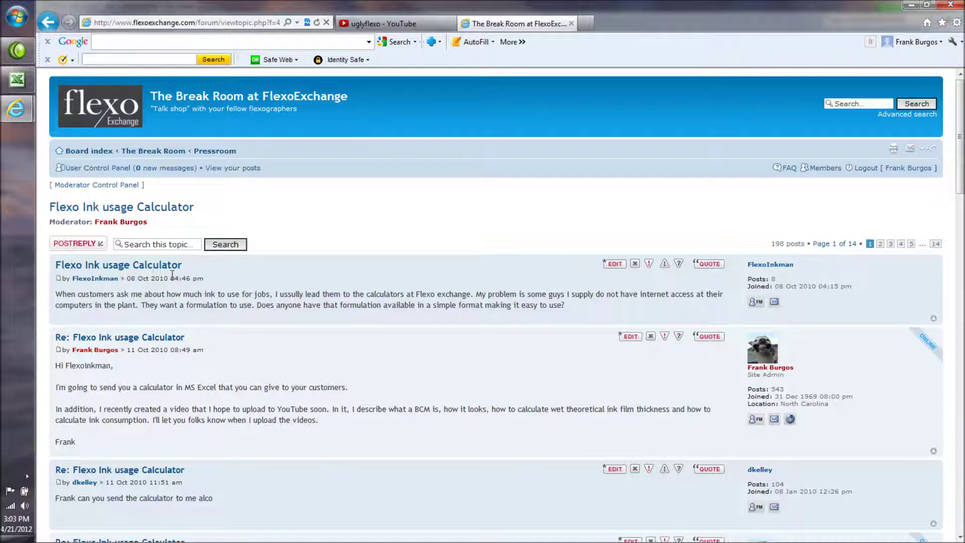
pyautogui.click(392, 24)
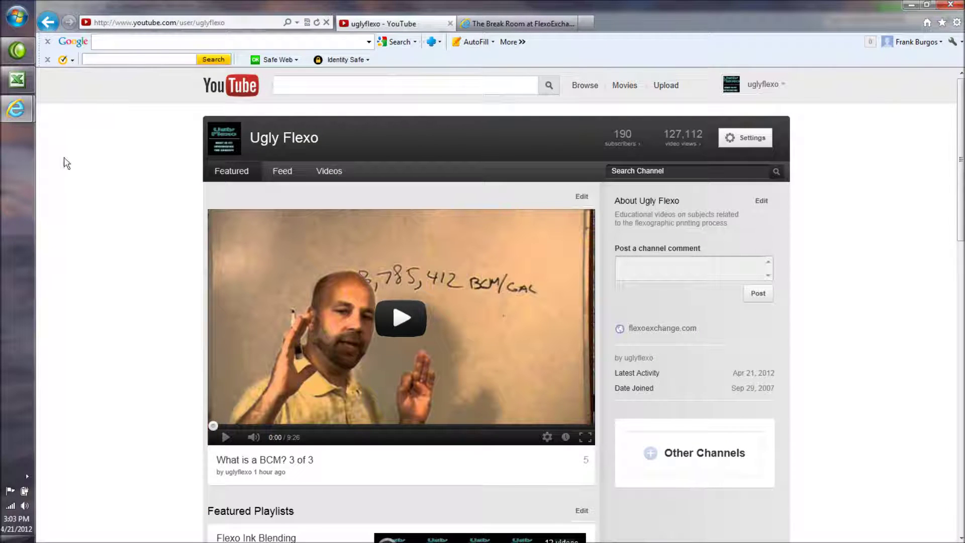
# Browse down to the channel's Featured Playlists, then bring the Ink Consumption Calculator workbook forward
pyautogui.scroll(-5, 144, 301)
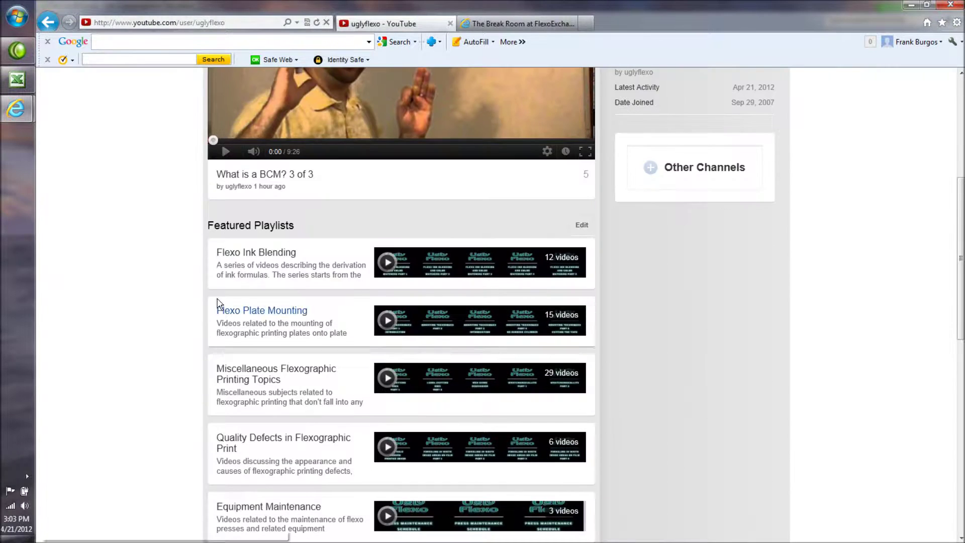
pyautogui.scroll(-4, 150, 366)
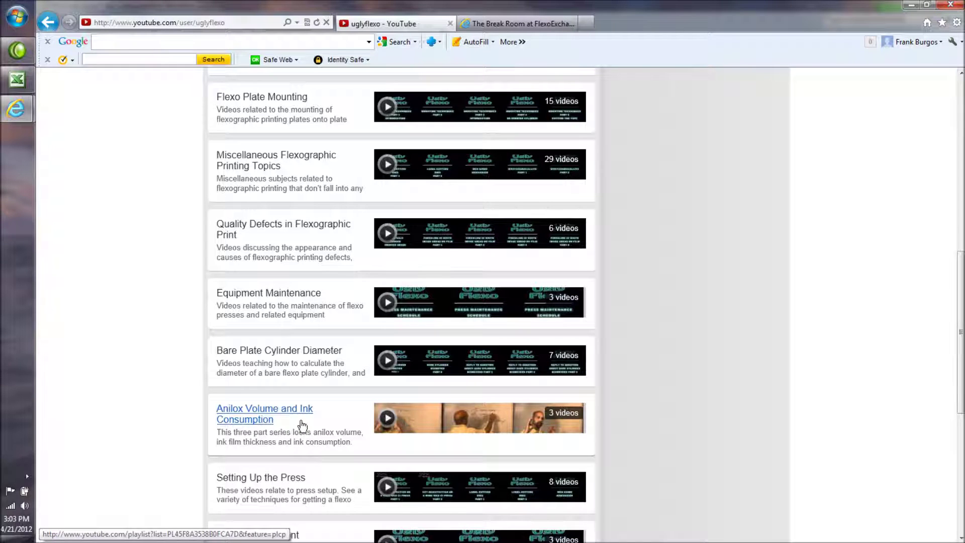
pyautogui.moveTo(491, 437)
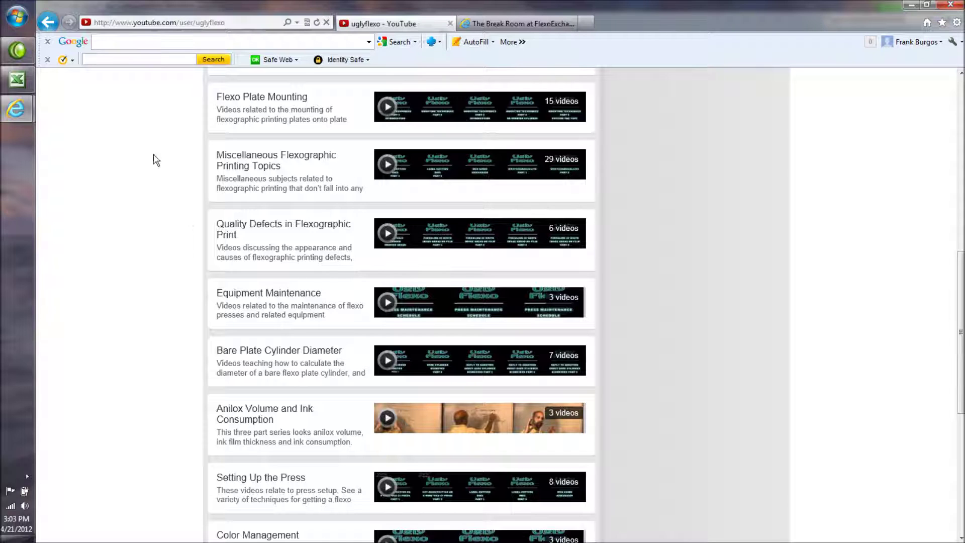
pyautogui.click(17, 81)
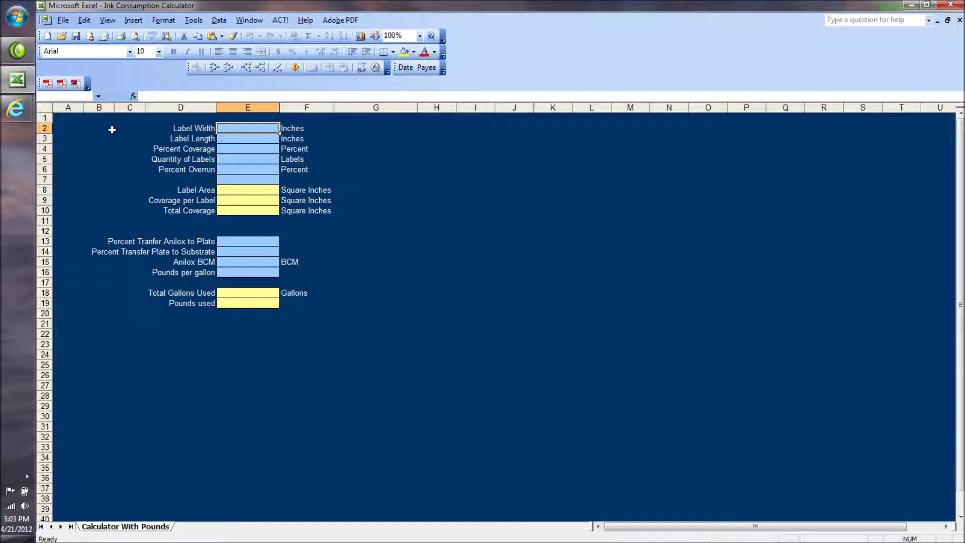
pyautogui.moveTo(17, 108)
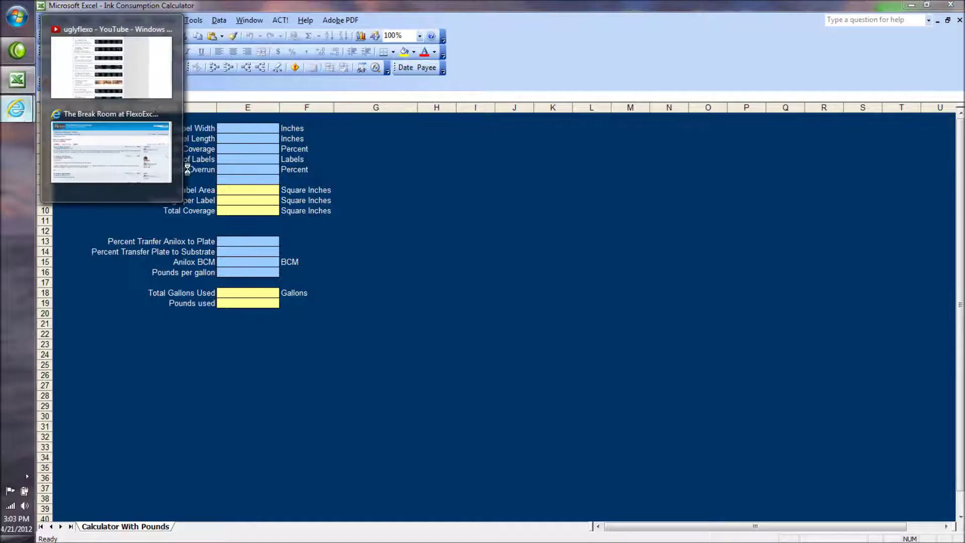
pyautogui.click(130, 70)
pyautogui.scroll(10, 507, 264)
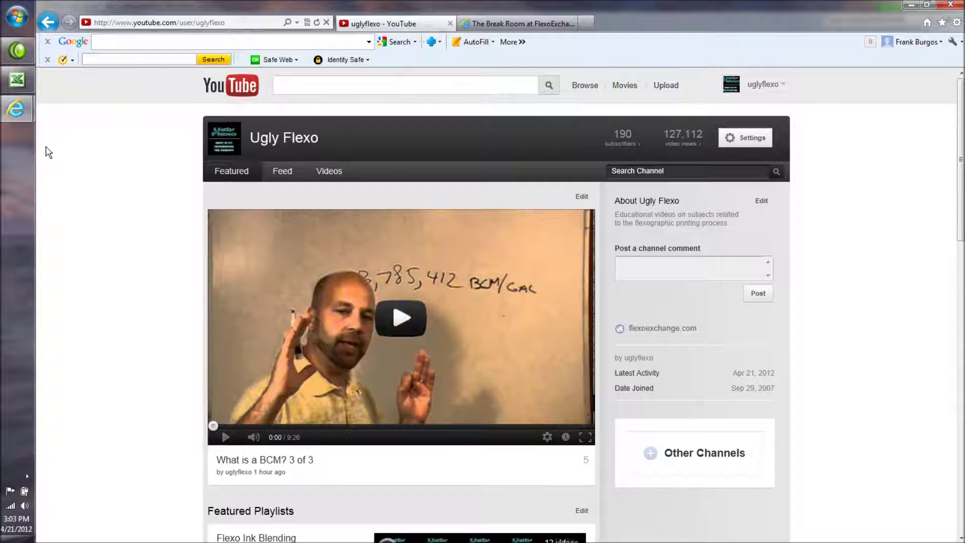
pyautogui.click(17, 83)
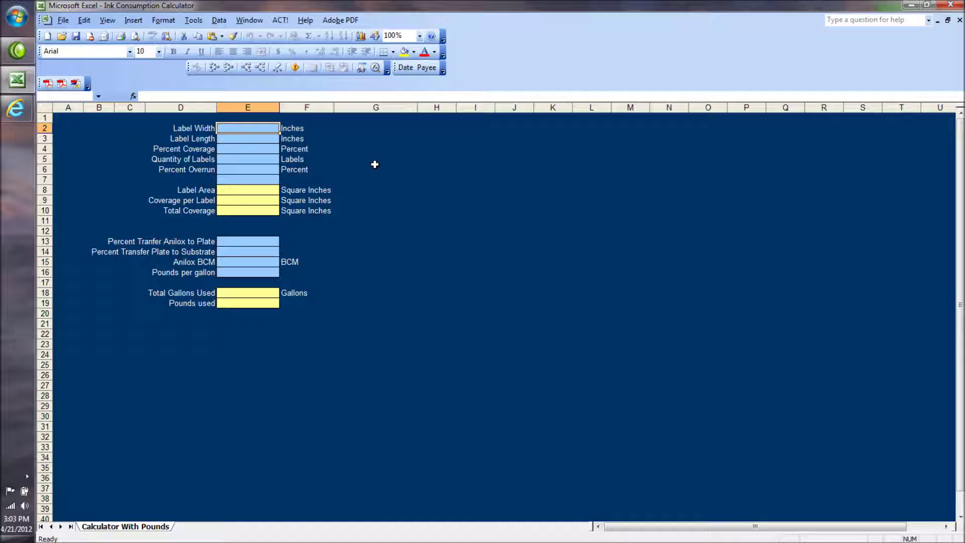
# Enter label width 10, length 12 and 100% coverage in E2–E4
pyautogui.write('10')
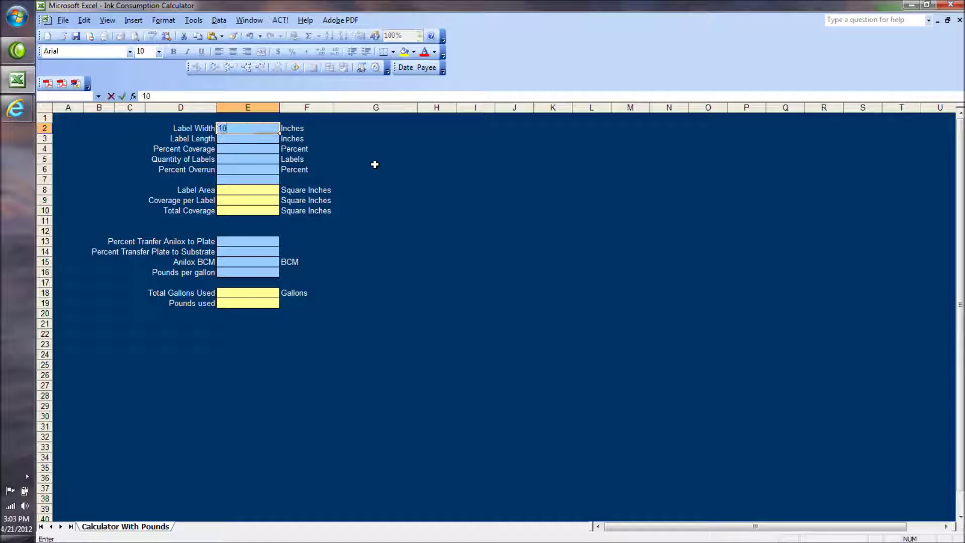
pyautogui.press('Return')
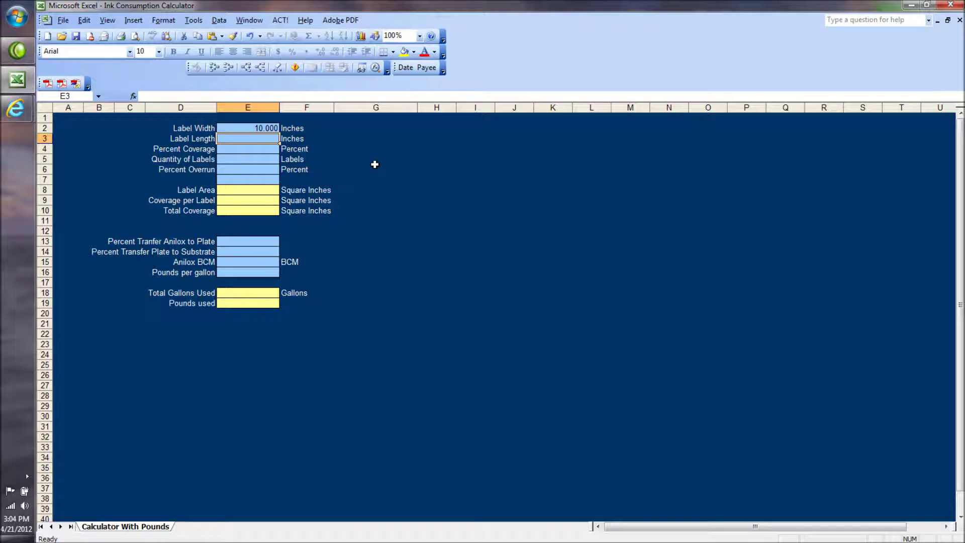
pyautogui.write('12')
pyautogui.press('Return')
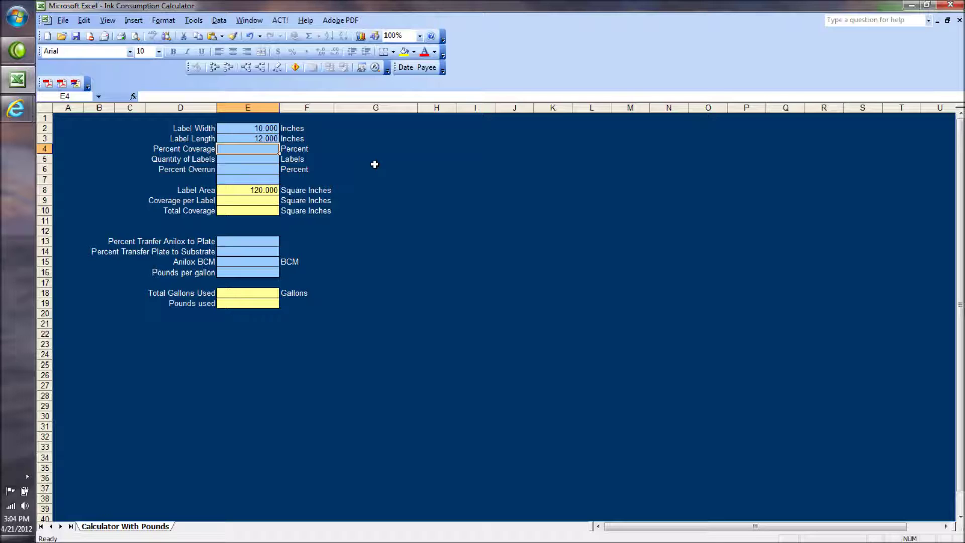
pyautogui.write('100')
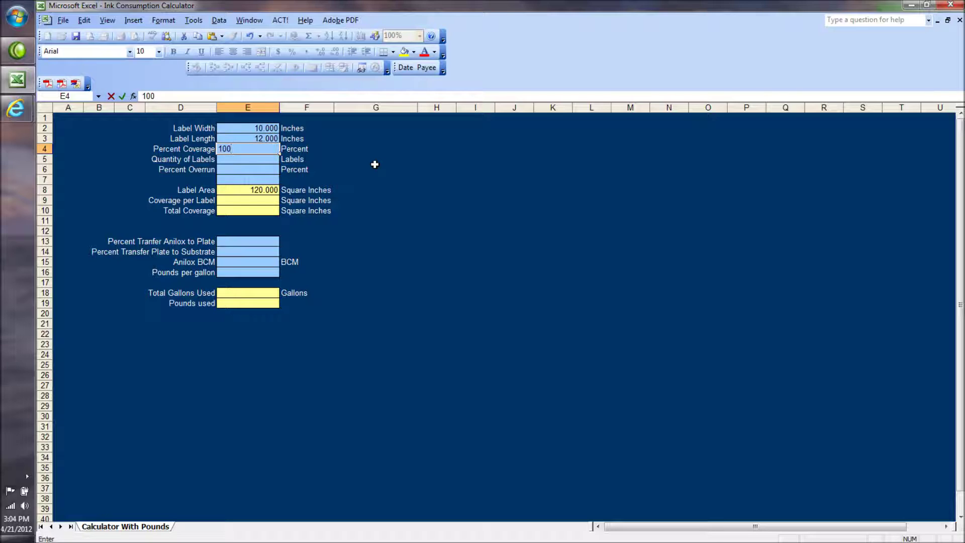
pyautogui.press('Return')
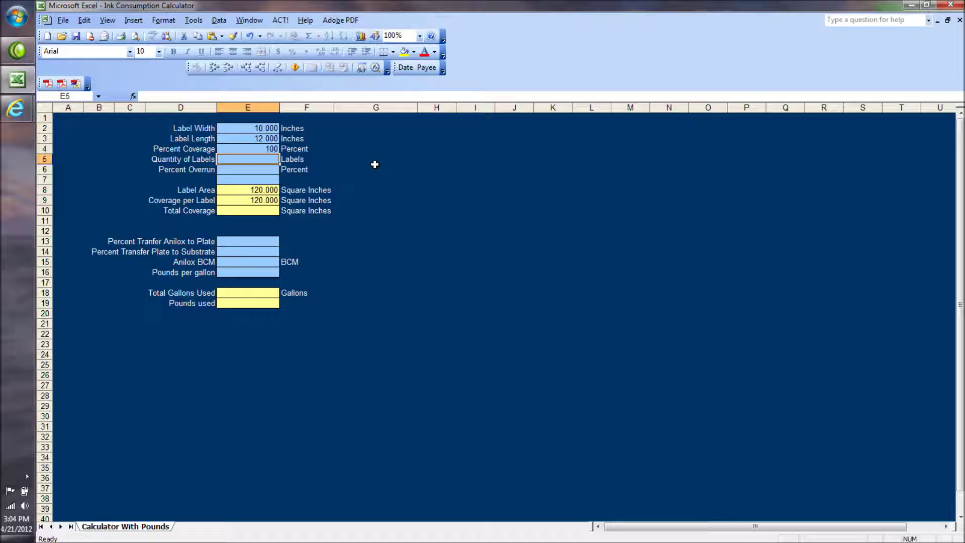
# Enter 100000 labels and 0% overrun, giving 12,000,000 square inches total coverage
pyautogui.press('Up')
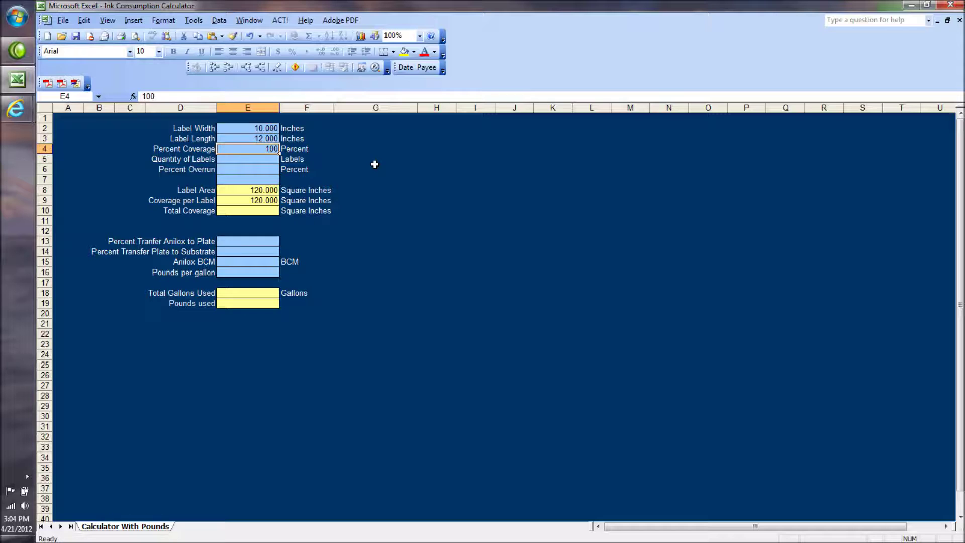
pyautogui.press('Down')
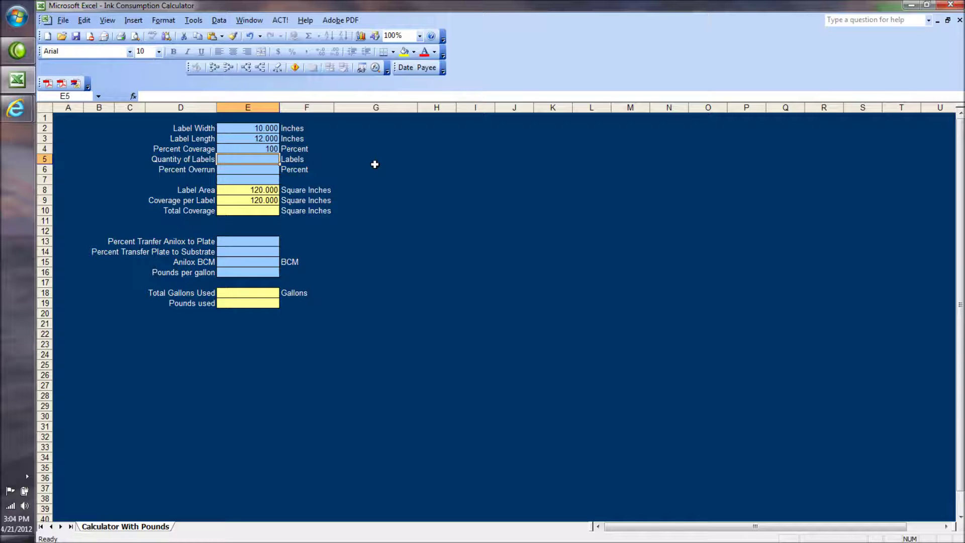
pyautogui.write('1')
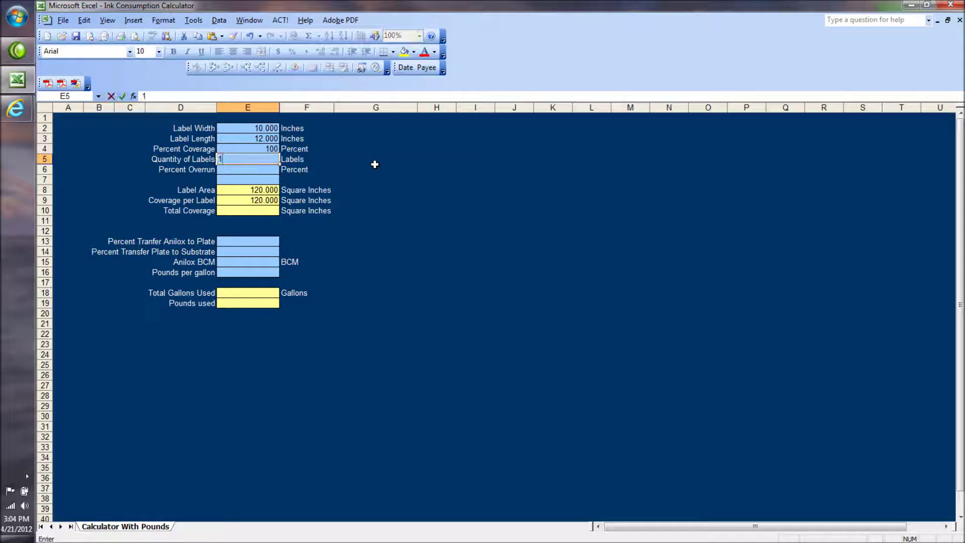
pyautogui.write('00000')
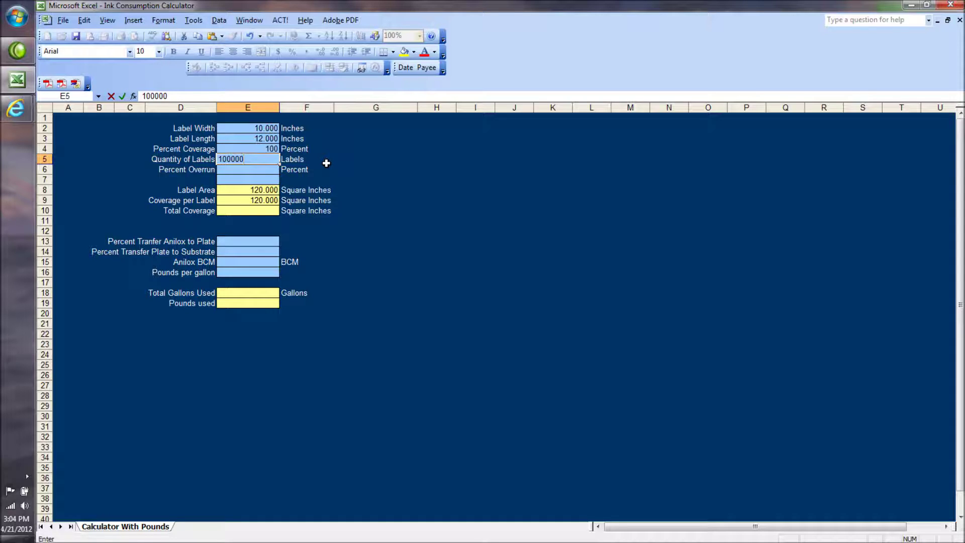
pyautogui.press('Return')
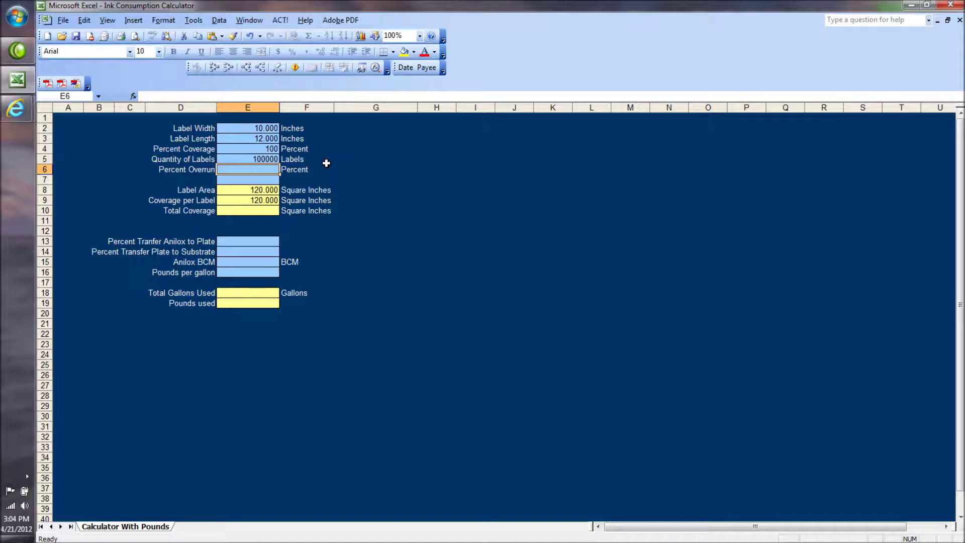
pyautogui.write('0')
pyautogui.press('Return')
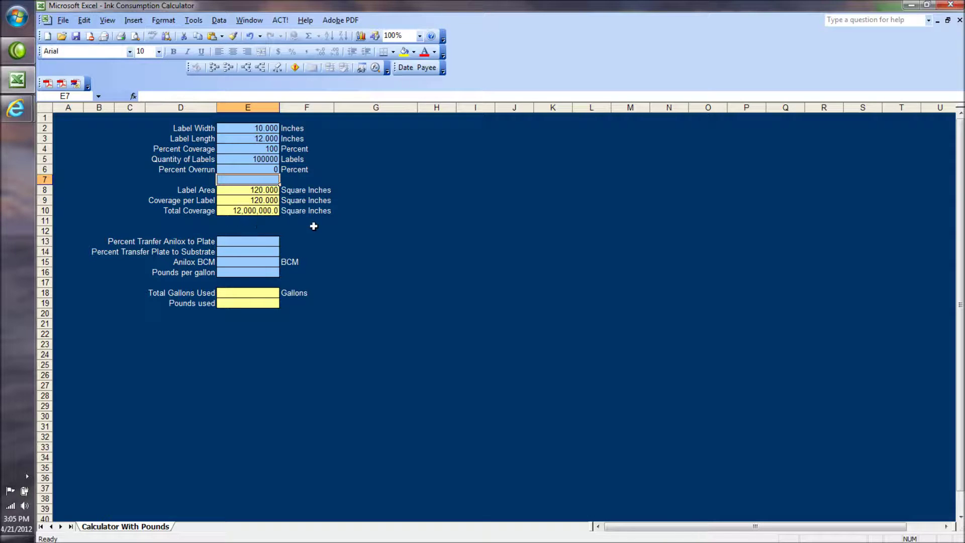
# Fill E13–E16 with 50%, 50% transfer, 4 BCM anilox and 8 pounds per gallon
pyautogui.click(247, 245)
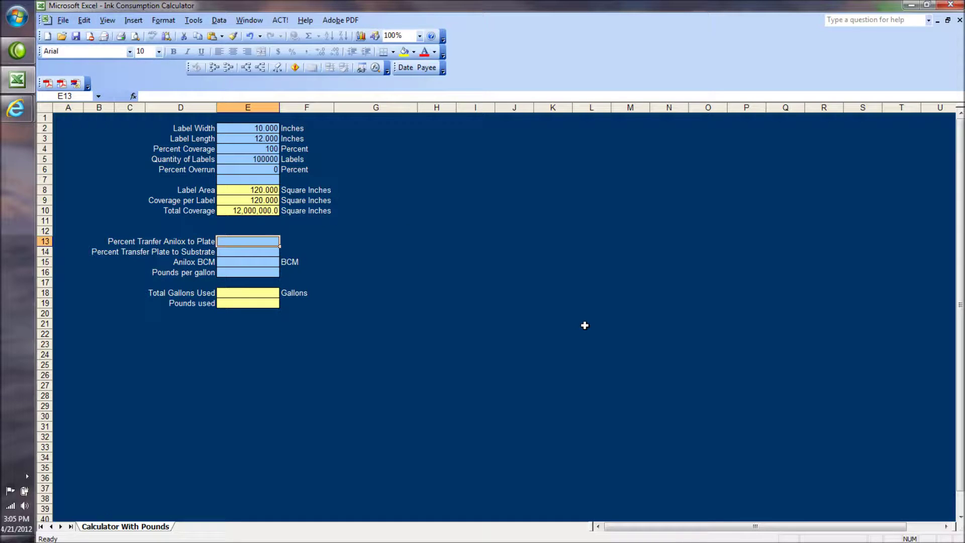
pyautogui.write('50%')
pyautogui.press('Return')
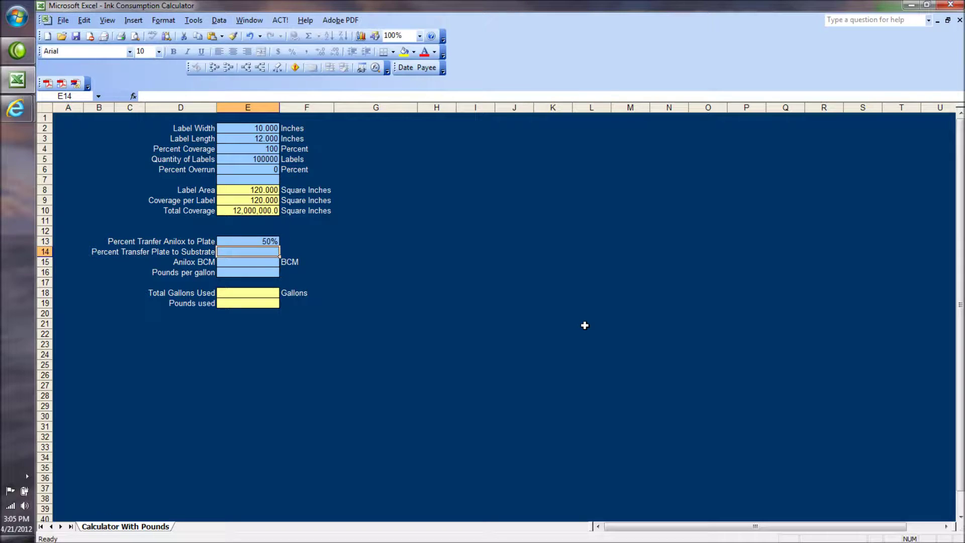
pyautogui.write('50%')
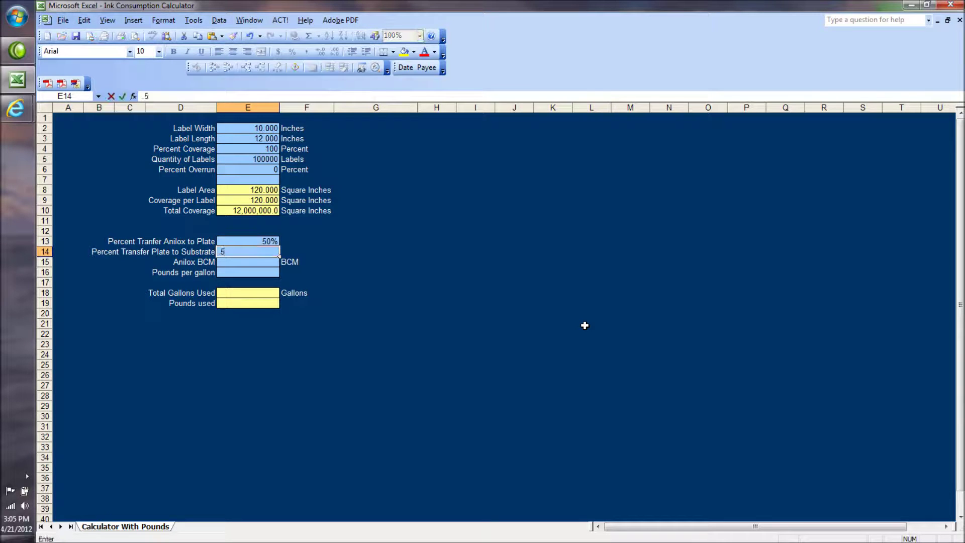
pyautogui.press('Return')
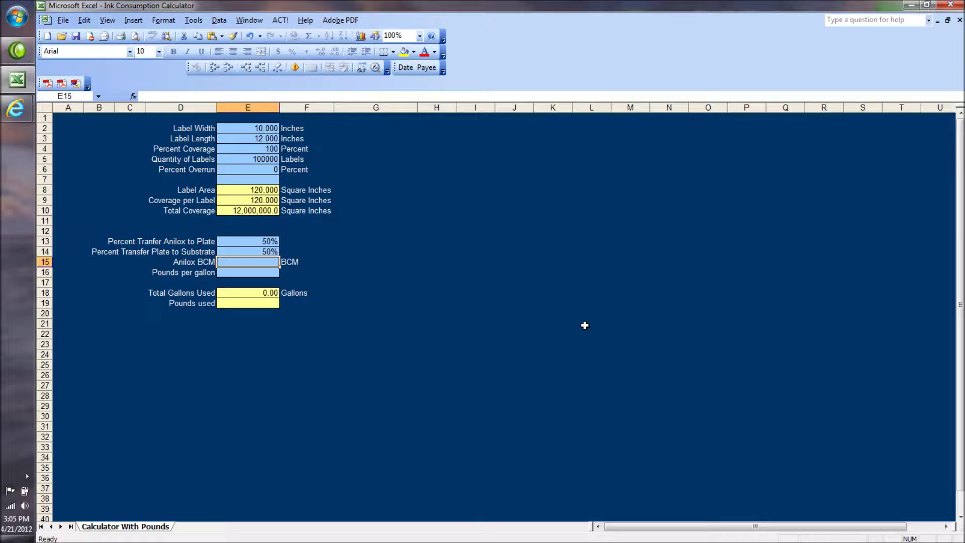
pyautogui.write('4')
pyautogui.press('Return')
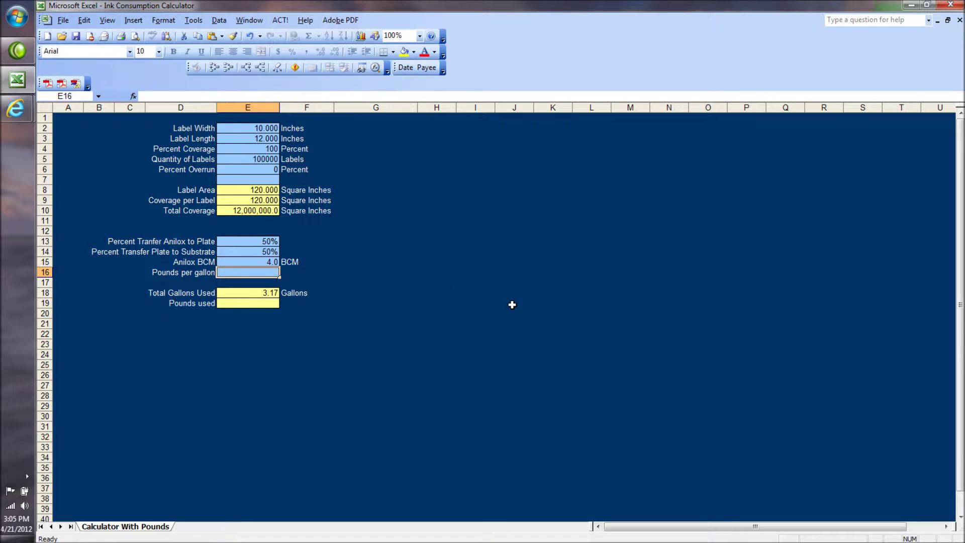
pyautogui.write('8')
pyautogui.press('Return')
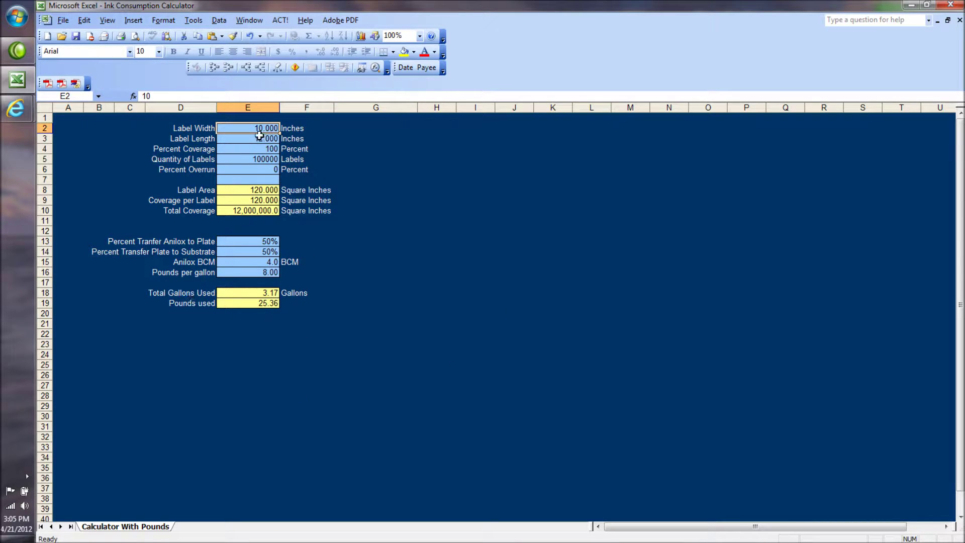
# Save the workbook, glance at the YouTube channel, and return to the 3.17-gallon result
pyautogui.click(76, 36)
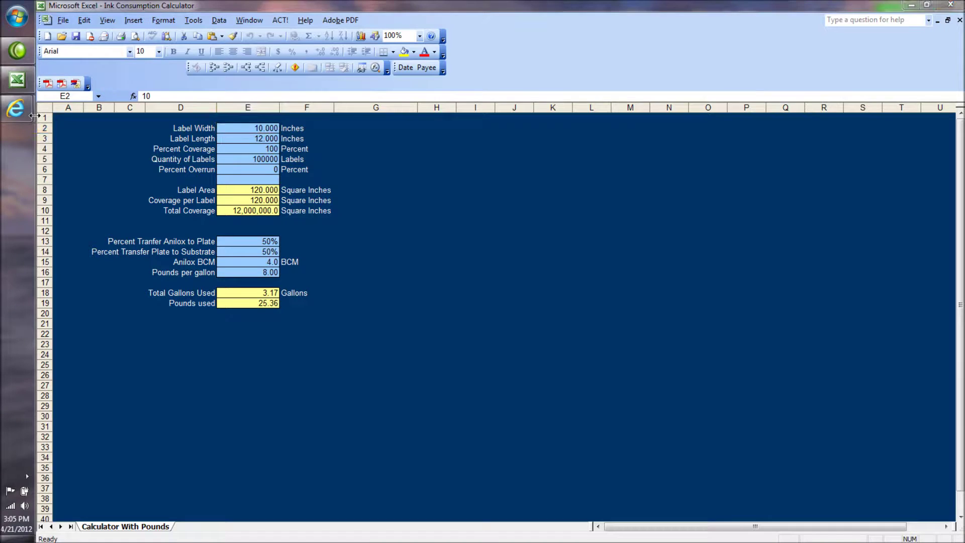
pyautogui.moveTo(27, 115)
pyautogui.click(151, 60)
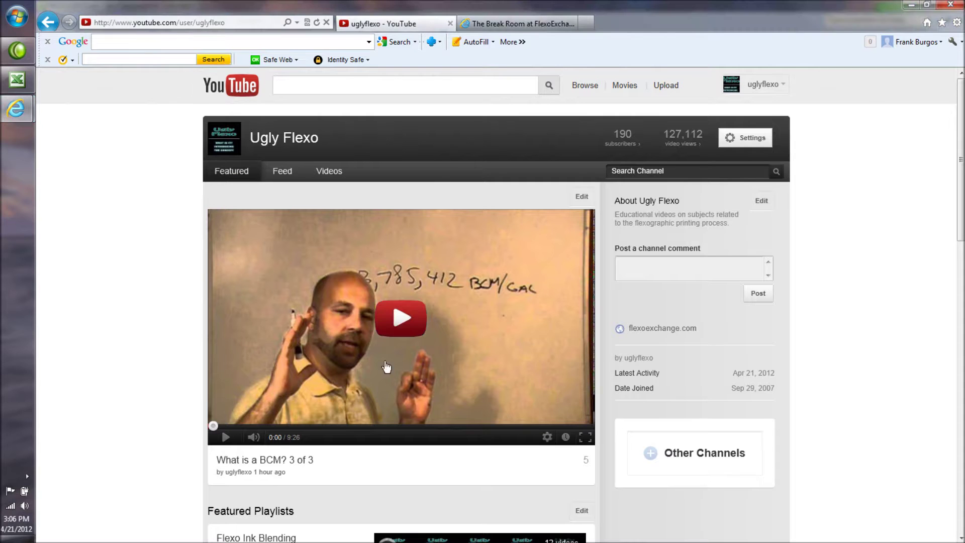
pyautogui.click(17, 80)
pyautogui.scroll(-1, 341, 305)
pyautogui.scroll(1, 306, 166)
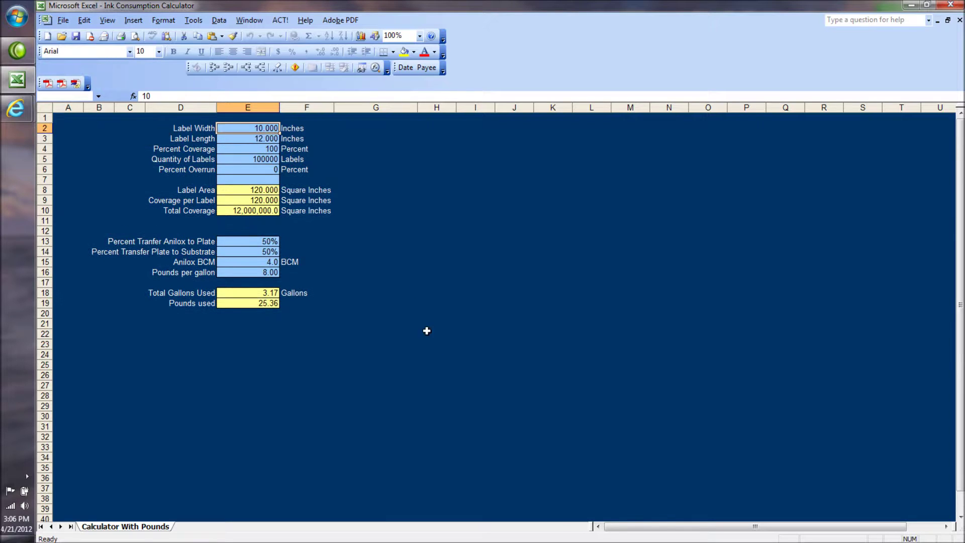